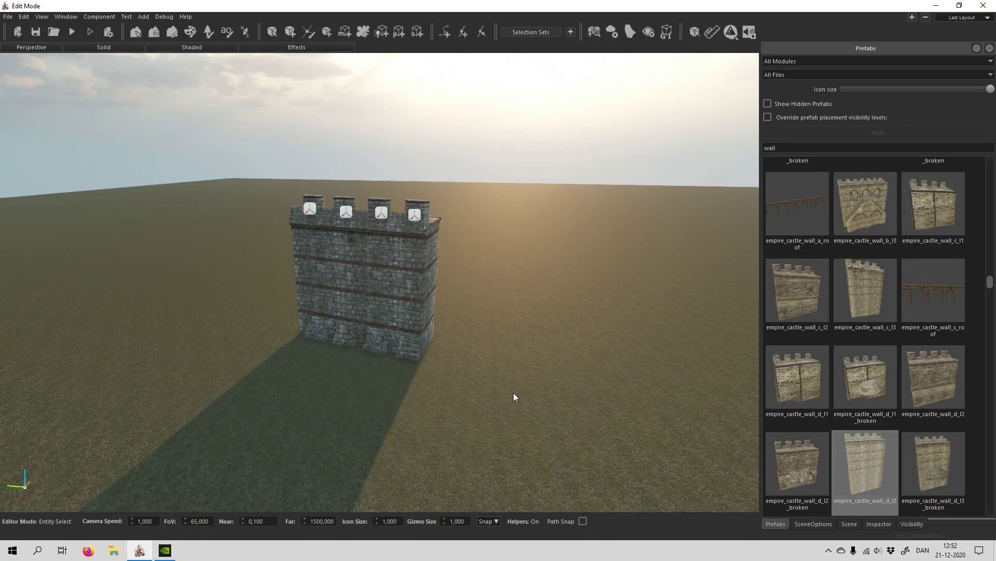
Select the empire_castle_wall_d_l3 wall in the scene.
{"action": "key", "text": "a"}
{"action": "mouse_move", "coordinate": [442, 409]}
{"action": "right_mouse_down"}
{"action": "mouse_move", "coordinate": [586, 407]}
{"action": "mouse_move", "coordinate": [488, 407]}
{"action": "mouse_move", "coordinate": [581, 394]}
{"action": "mouse_move", "coordinate": [478, 412]}
{"action": "mouse_move", "coordinate": [581, 399]}
{"action": "mouse_move", "coordinate": [514, 441]}
{"action": "mouse_move", "coordinate": [483, 423]}
{"action": "mouse_move", "coordinate": [483, 373]}
{"action": "right_mouse_up"}
{"action": "right_click_drag", "start_coordinate": [391, 402], "coordinate": [659, 397]}
{"action": "right_click_drag", "start_coordinate": [428, 406], "coordinate": [355, 368]}
{"action": "key", "text": "s"}
{"action": "key", "text": "a"}
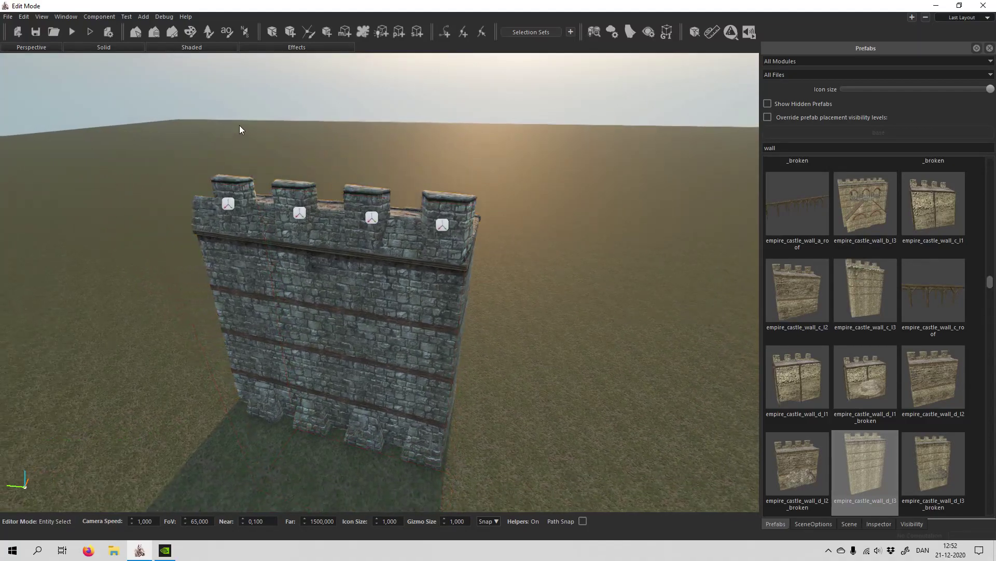
{"action": "left_click", "coordinate": [352, 226]}
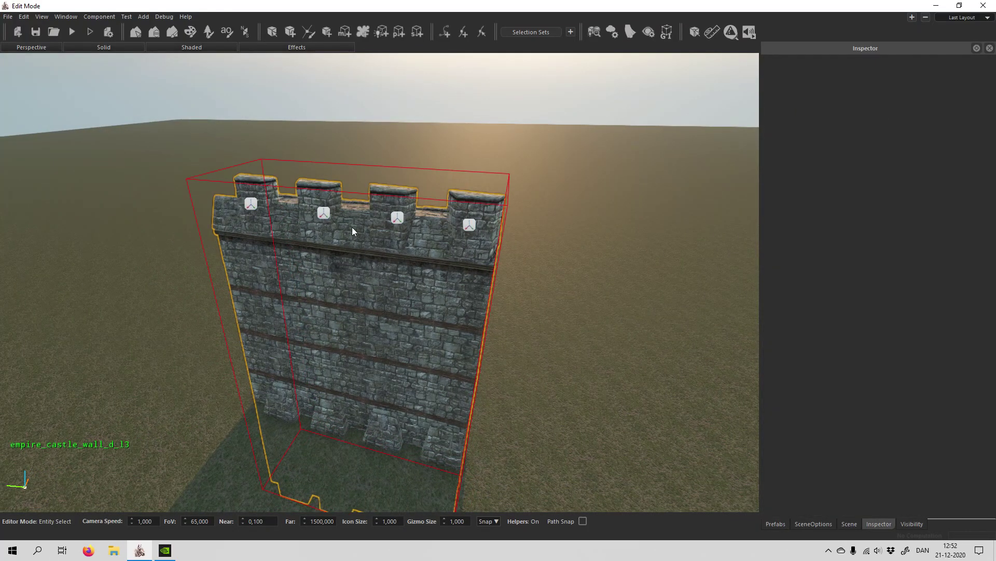
{"action": "left_click", "coordinate": [275, 32]}
{"action": "left_click", "coordinate": [355, 280]}
{"action": "left_click", "coordinate": [355, 278]}
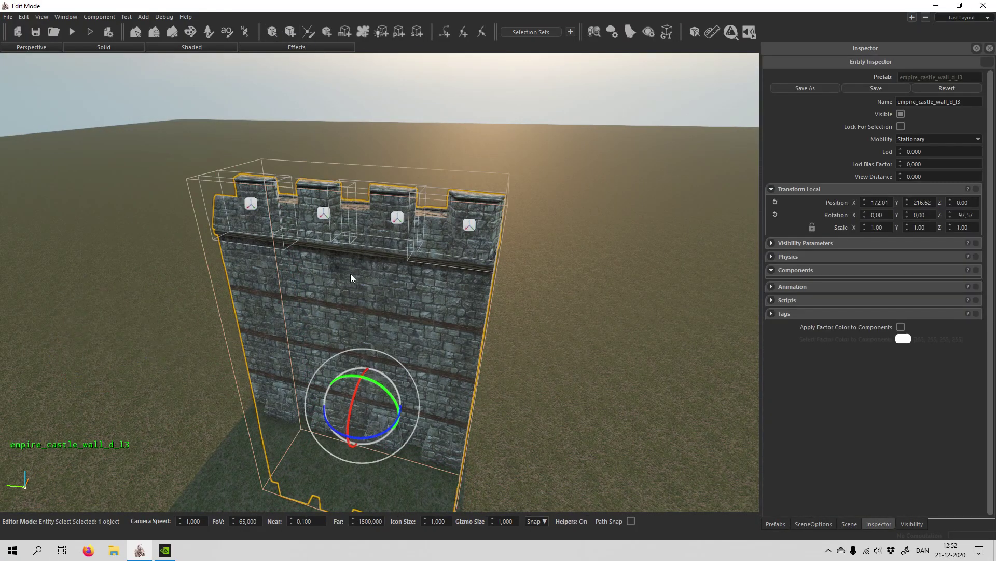
Examine the straight castle wall's walkway, battlements and faces from above and from several sides.
{"action": "key", "text": "a"}
{"action": "right_click_drag", "start_coordinate": [355, 279], "coordinate": [398, 324]}
{"action": "key", "text": "s"}
{"action": "key", "text": "a"}
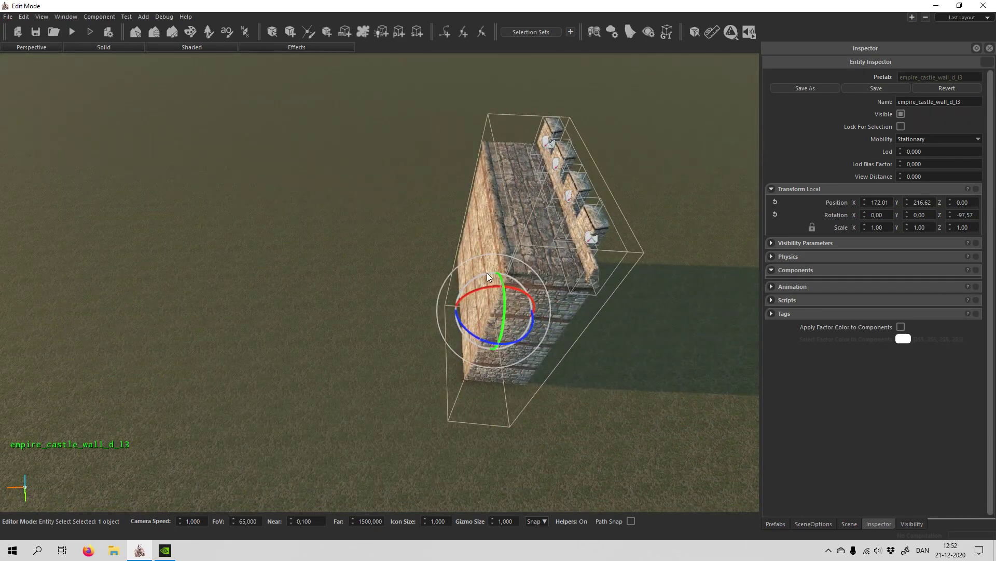
{"action": "key", "text": "d"}
{"action": "right_click_drag", "start_coordinate": [487, 277], "coordinate": [431, 312]}
{"action": "key", "text": "w"}
{"action": "key", "text": "d"}
{"action": "key", "text": "w"}
{"action": "key", "text": "a"}
{"action": "key", "text": "s"}
{"action": "right_click_drag", "start_coordinate": [530, 307], "coordinate": [396, 312]}
Add the mesh_bender script to the castle wall and accept breaking its prefab.
{"action": "left_click", "coordinate": [773, 300]}
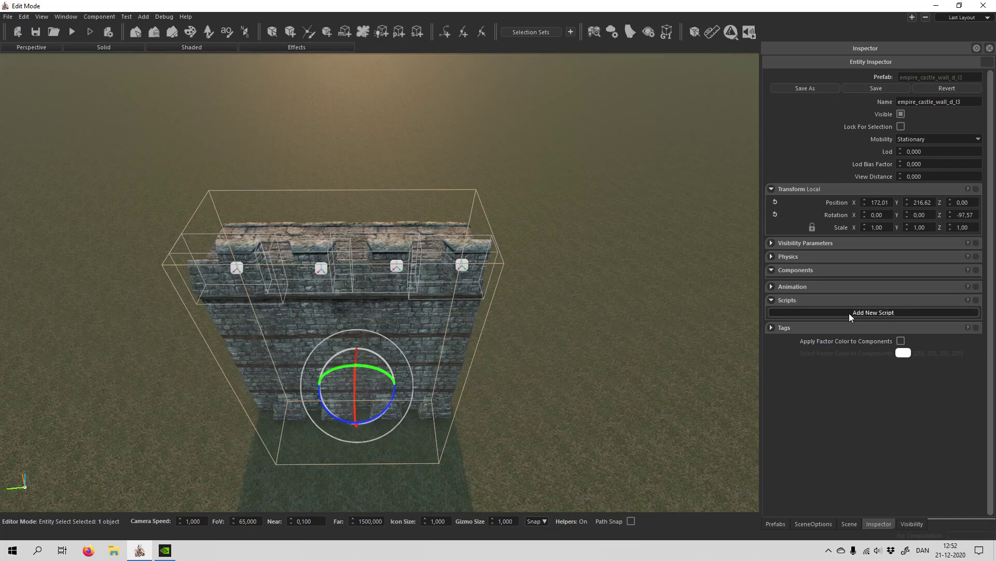
{"action": "left_click", "coordinate": [851, 313]}
{"action": "left_click", "coordinate": [534, 266]}
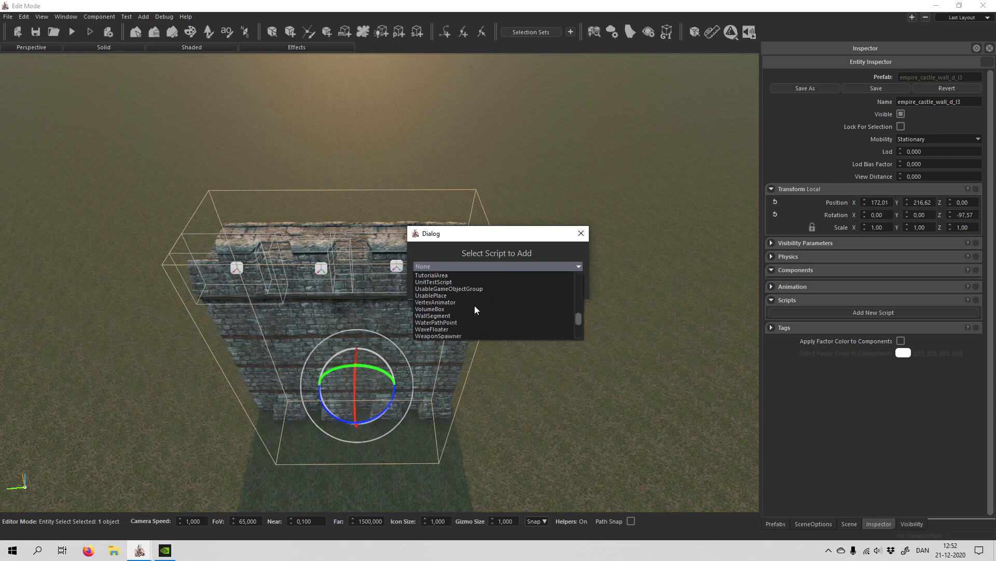
{"action": "scroll", "coordinate": [443, 299], "scroll_direction": "down", "scroll_amount": 4}
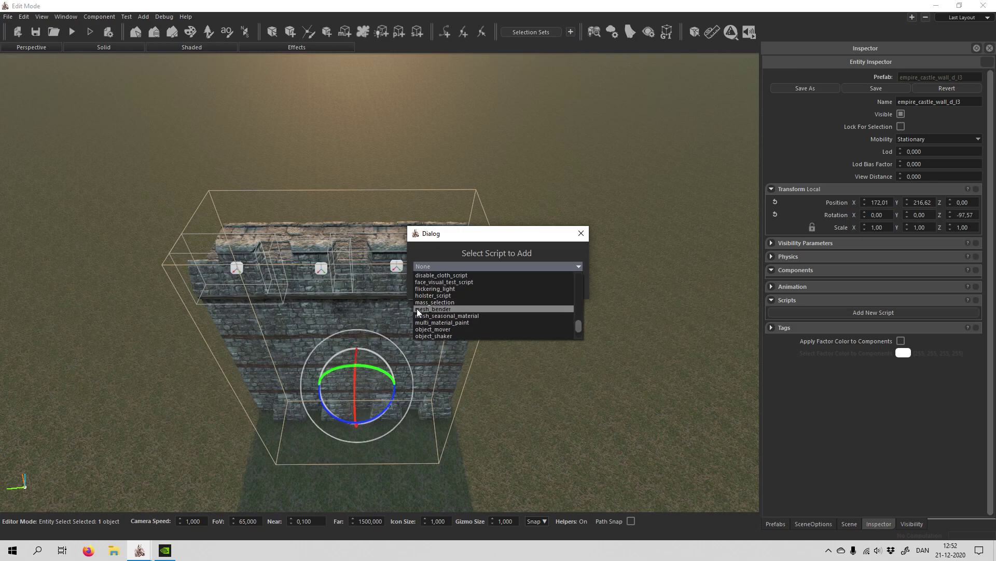
{"action": "left_click", "coordinate": [449, 309]}
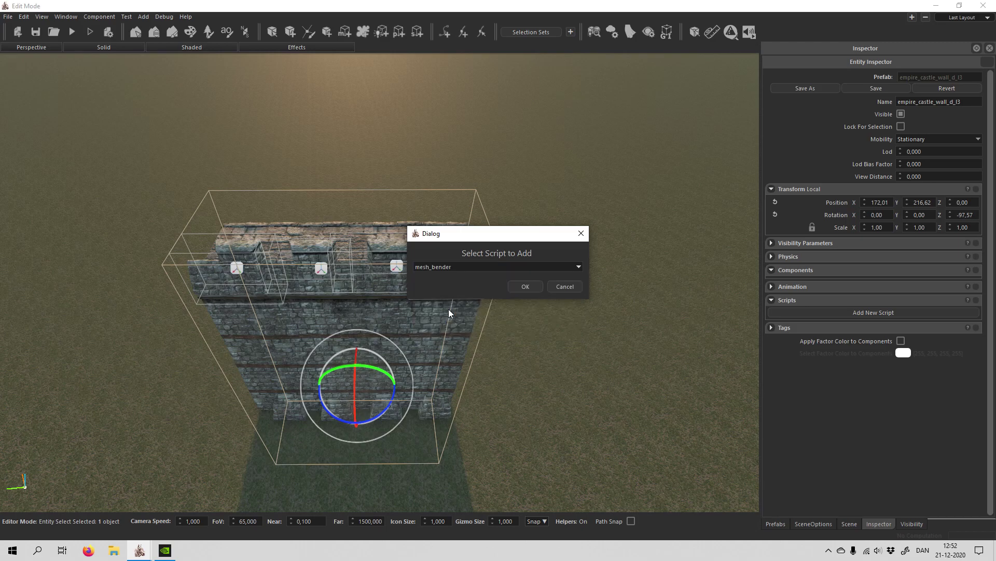
{"action": "left_click", "coordinate": [525, 287]}
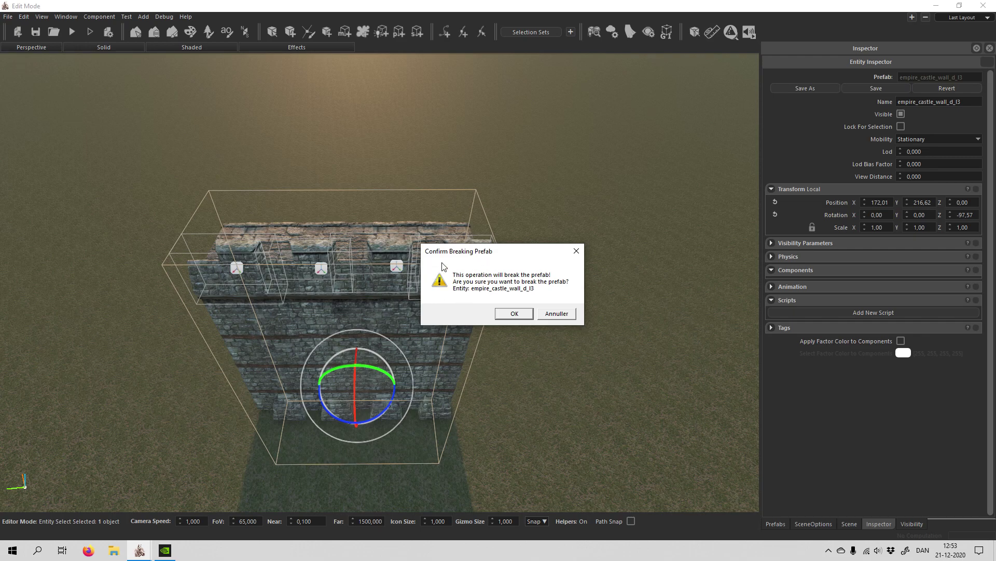
{"action": "left_click", "coordinate": [514, 314]}
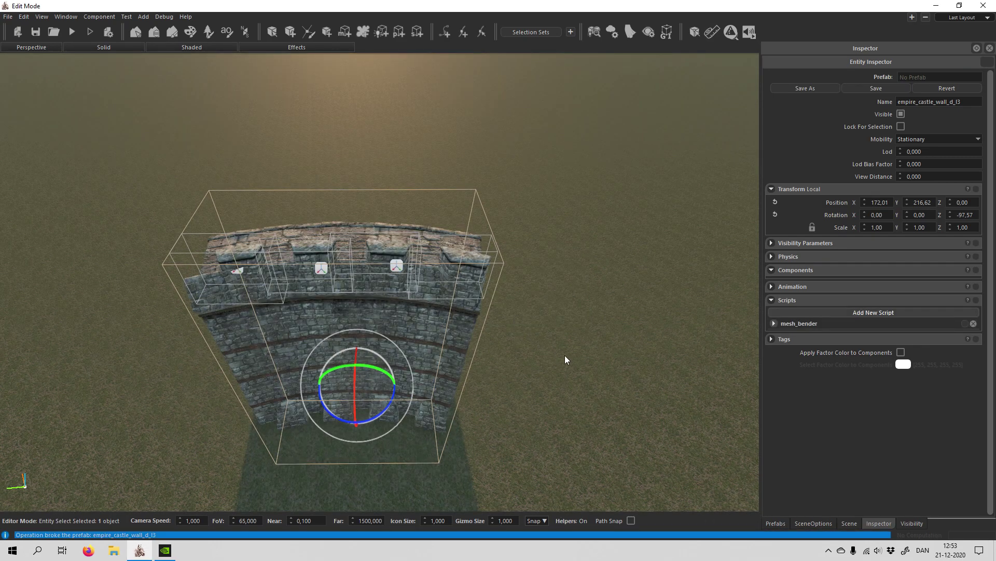
Expand the wall's mesh_bender settings and set the Bend Amount to 13.
{"action": "right_click_drag", "start_coordinate": [474, 426], "coordinate": [474, 426]}
{"action": "right_click_drag", "start_coordinate": [381, 345], "coordinate": [579, 316]}
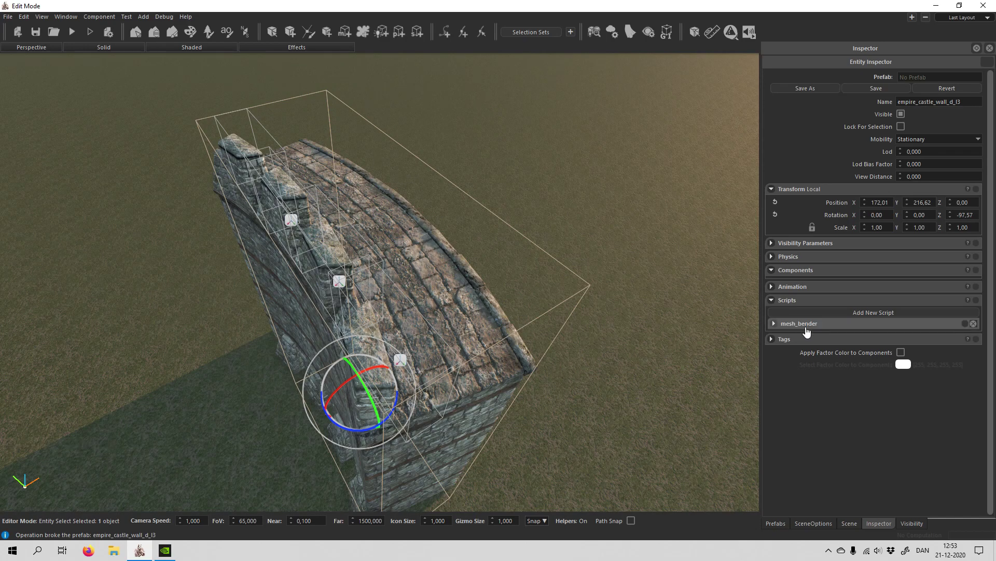
{"action": "left_click", "coordinate": [775, 323]}
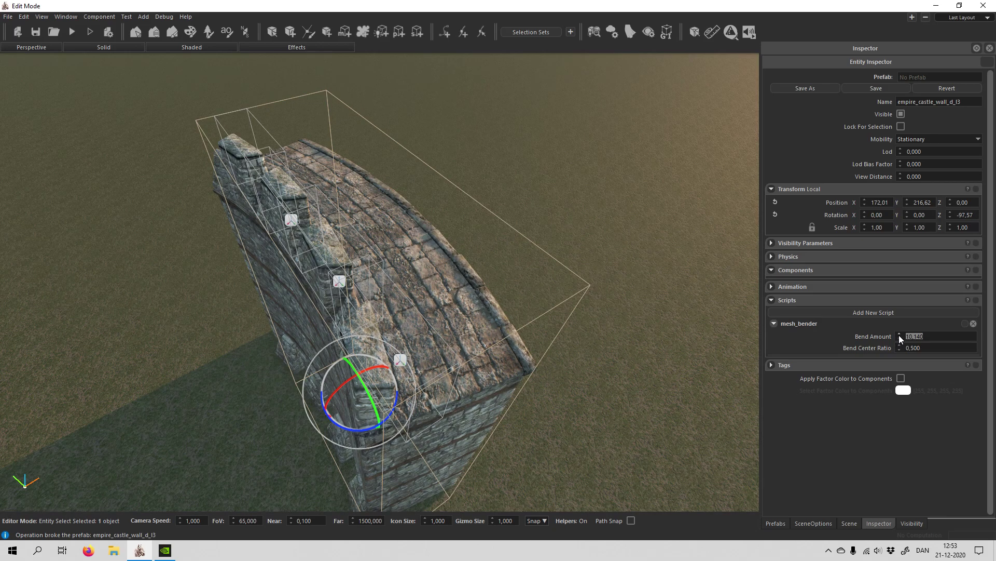
{"action": "middle_click_drag", "start_coordinate": [707, 337], "coordinate": [701, 338]}
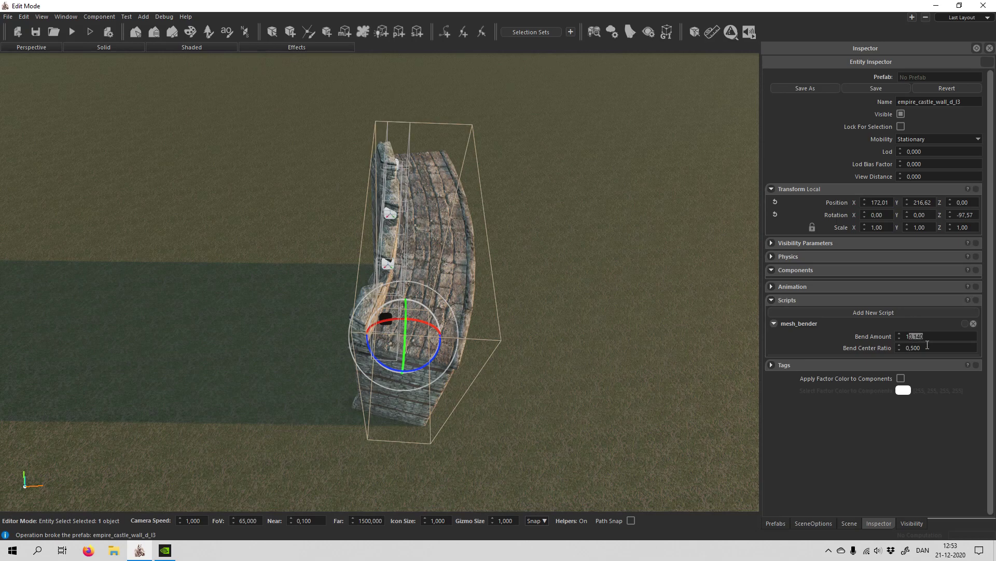
{"action": "type", "text": "13"}
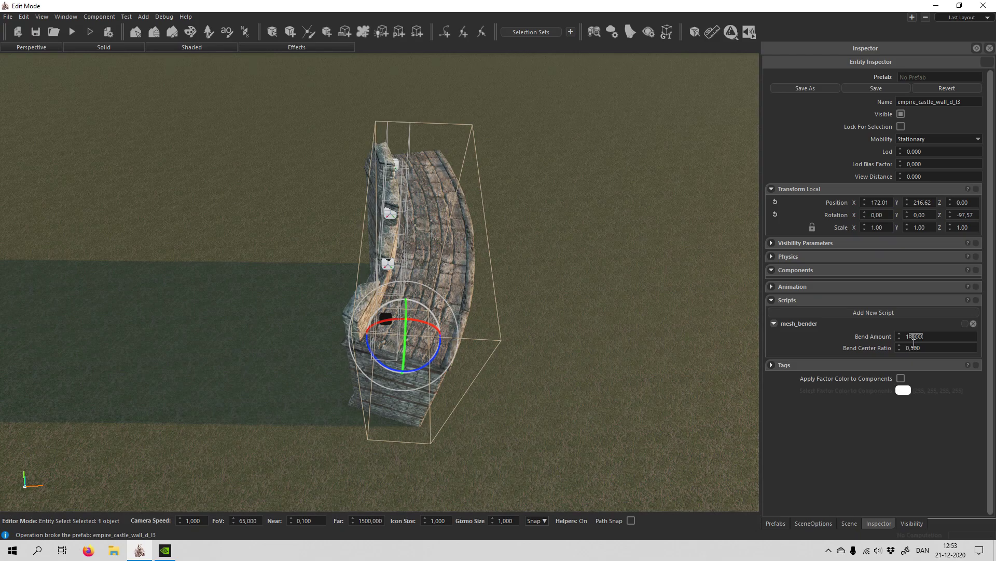
Set the wall's Bend Amount to 17 and check the stronger curve.
{"action": "type", "text": "7"}
{"action": "middle_click_drag", "start_coordinate": [677, 343], "coordinate": [622, 319]}
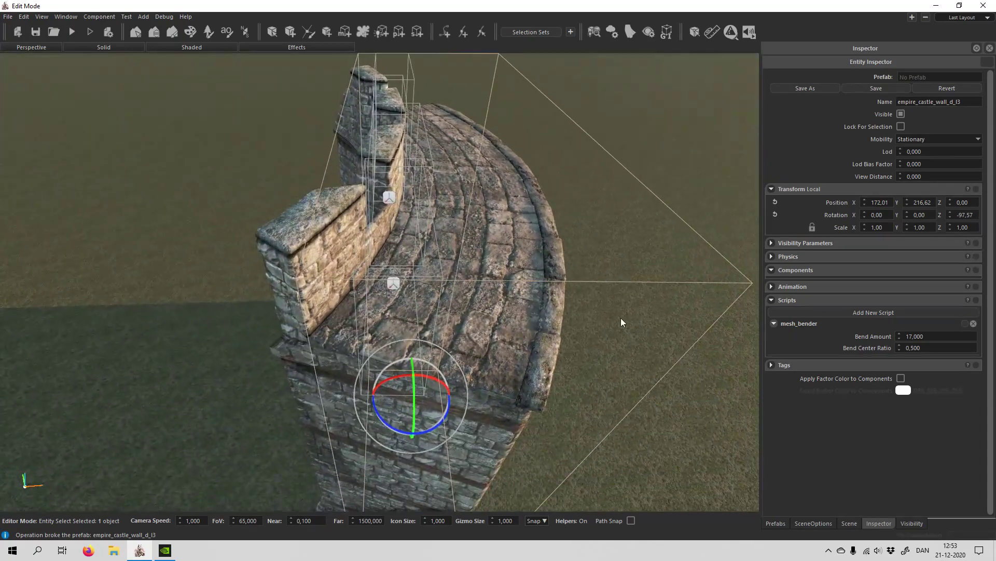
{"action": "key", "text": "s"}
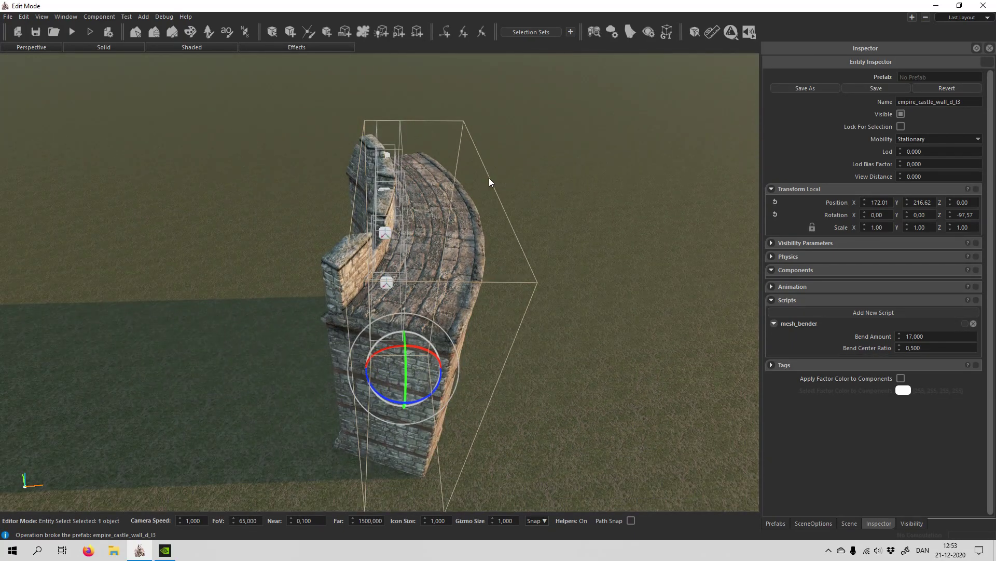
Set the wall's Bend Amount to -12 to curve it in the opposite direction.
{"action": "key", "text": "d"}
{"action": "key", "text": "w"}
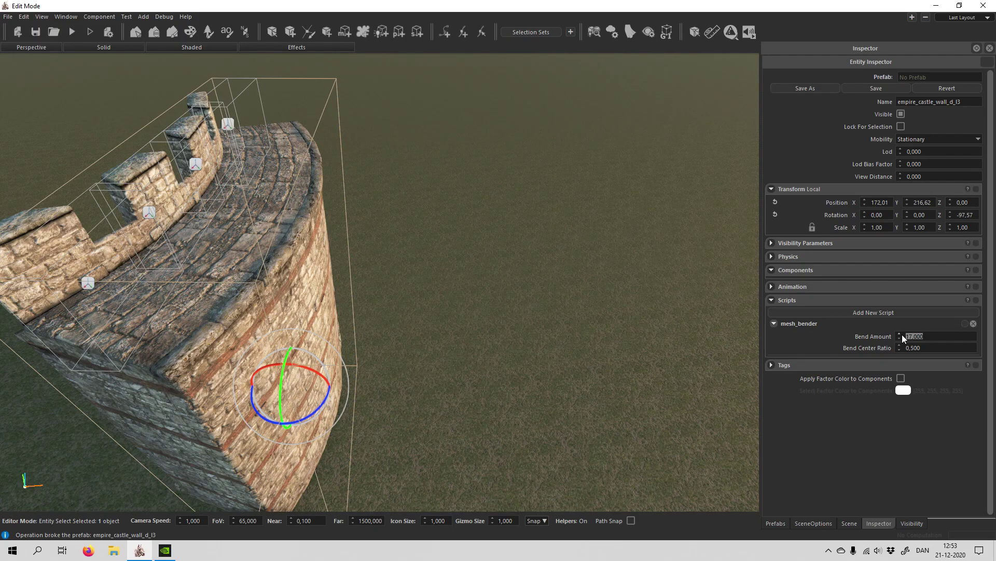
{"action": "left_click", "coordinate": [904, 338]}
{"action": "type", "text": "12"}
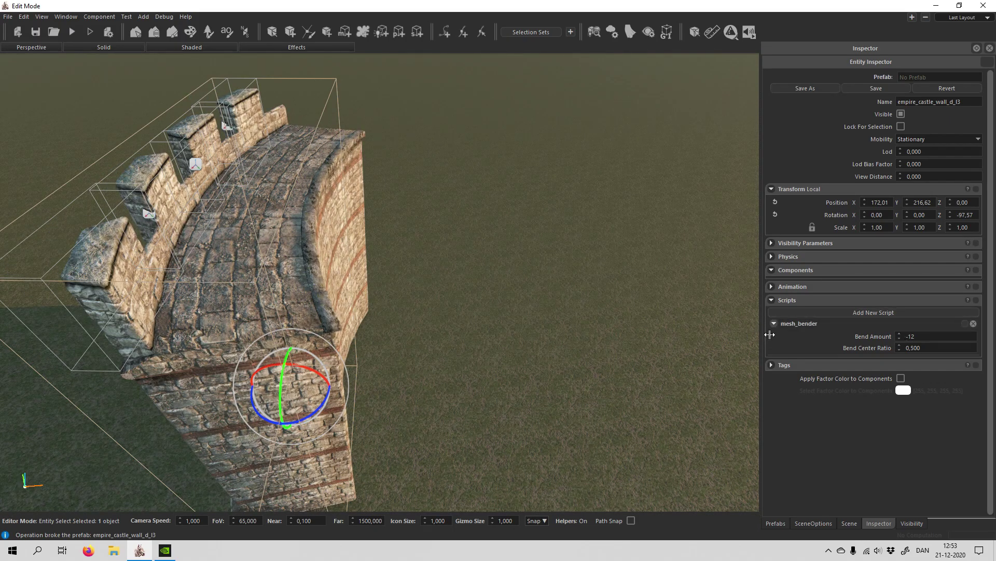
{"action": "key", "text": "a"}
{"action": "middle_click_drag", "start_coordinate": [632, 362], "coordinate": [632, 362]}
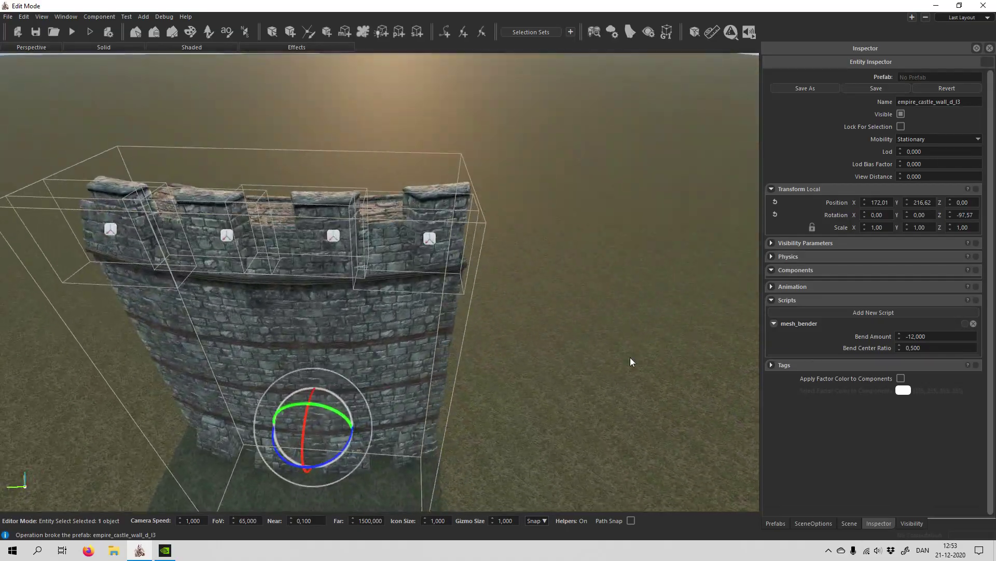
Duplicate the bent wall and place the copy beside its end, at about X 176,8 and Y 228,8.
{"action": "left_click", "coordinate": [574, 342]}
{"action": "key", "text": "w"}
{"action": "key", "text": "d"}
{"action": "middle_click_drag", "start_coordinate": [574, 343], "coordinate": [575, 343]}
{"action": "right_click_drag", "start_coordinate": [575, 341], "coordinate": [574, 342]}
{"action": "right_click_drag", "start_coordinate": [418, 338], "coordinate": [419, 338]}
{"action": "left_click", "coordinate": [418, 337]}
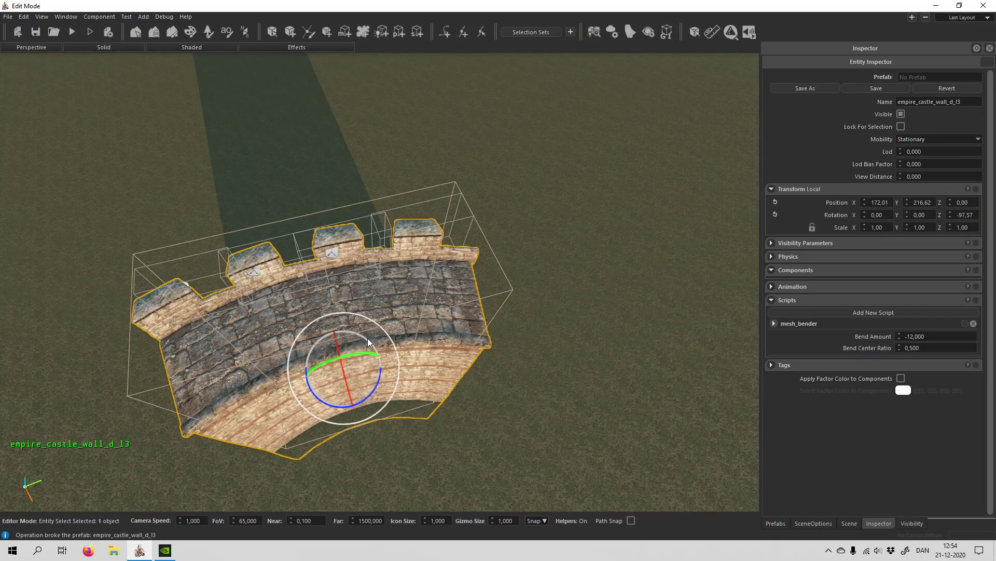
{"action": "key", "text": "w"}
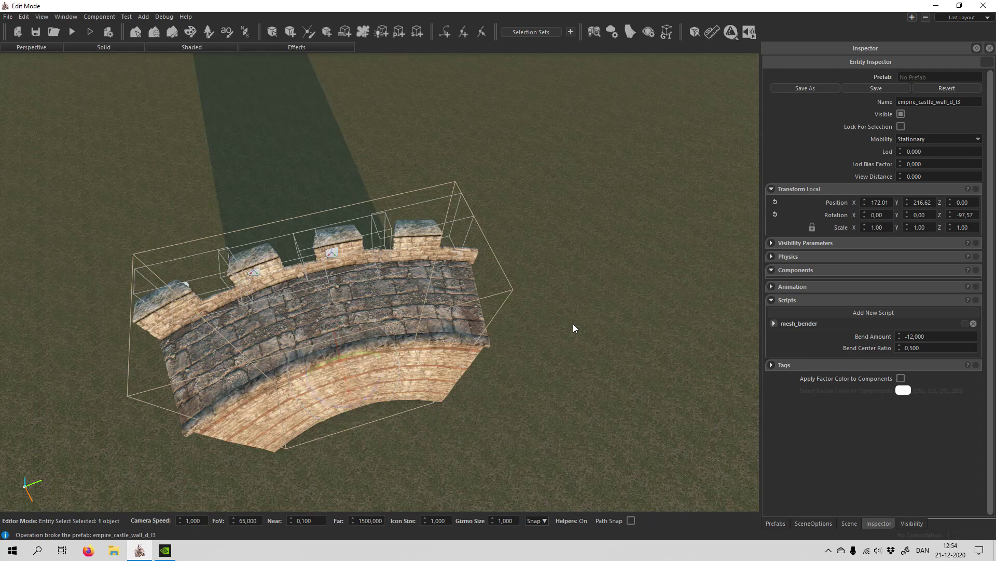
{"action": "left_click_drag", "start_coordinate": [333, 391], "coordinate": [579, 387], "text": "shift"}
{"action": "right_click_drag", "start_coordinate": [579, 387], "coordinate": [579, 387]}
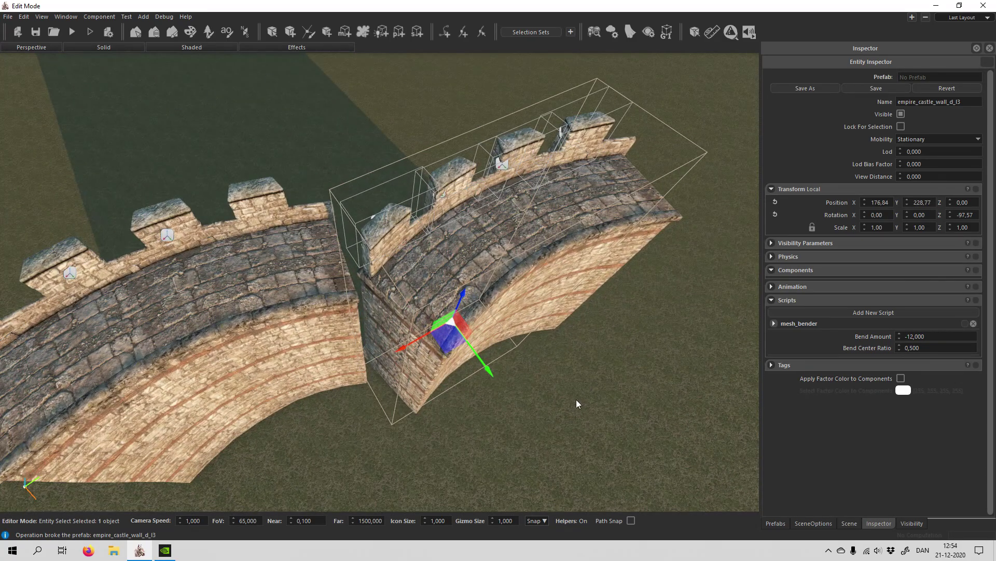
Rotate the copy to about -139,7 around Z and fit it against the first wall's end, at about X 177,7 and Y 227,1.
{"action": "key", "text": "e"}
{"action": "left_click_drag", "start_coordinate": [578, 404], "coordinate": [582, 414]}
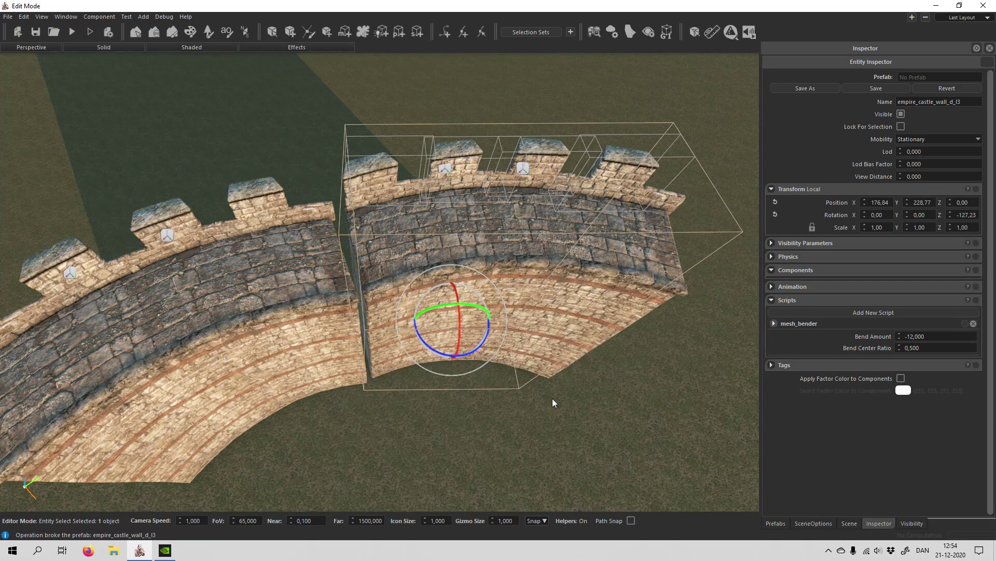
{"action": "key", "text": "g"}
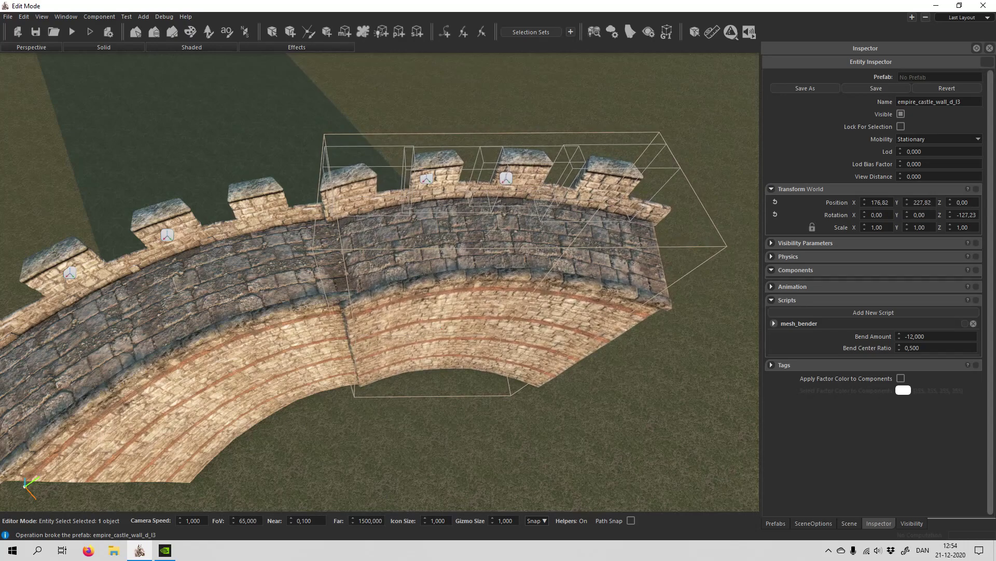
{"action": "key", "text": "z"}
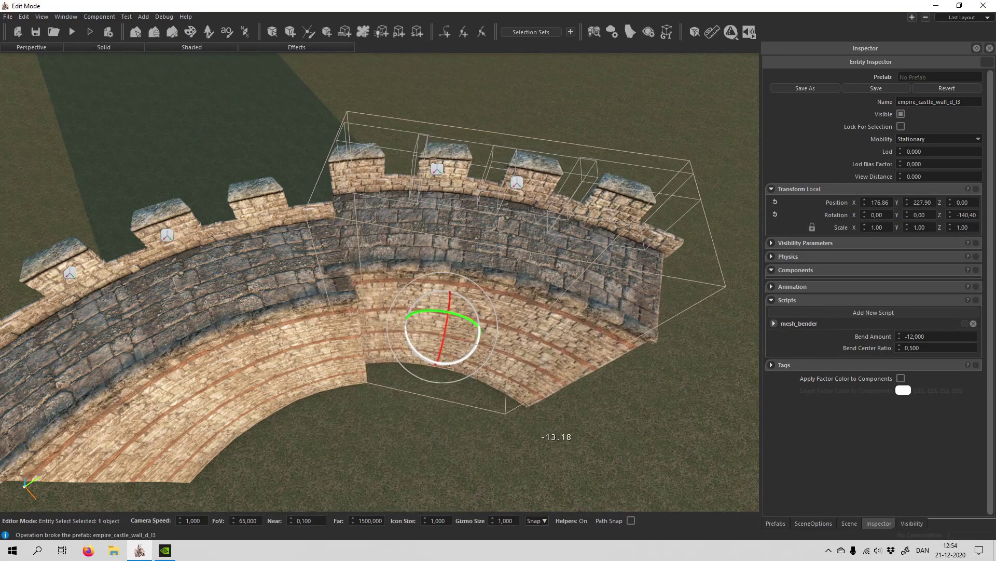
{"action": "key", "text": "g"}
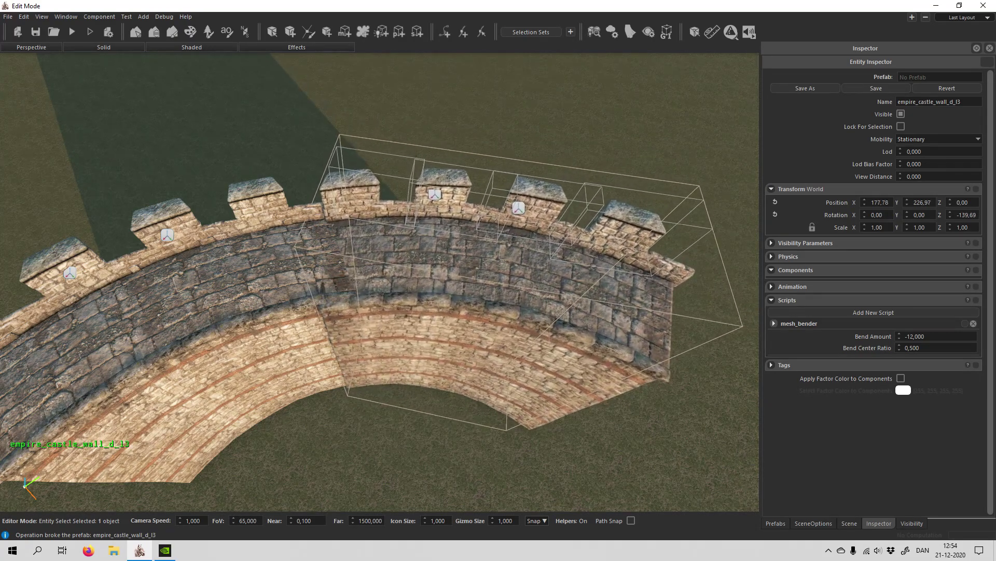
{"action": "left_click_drag", "start_coordinate": [539, 437], "coordinate": [541, 438]}
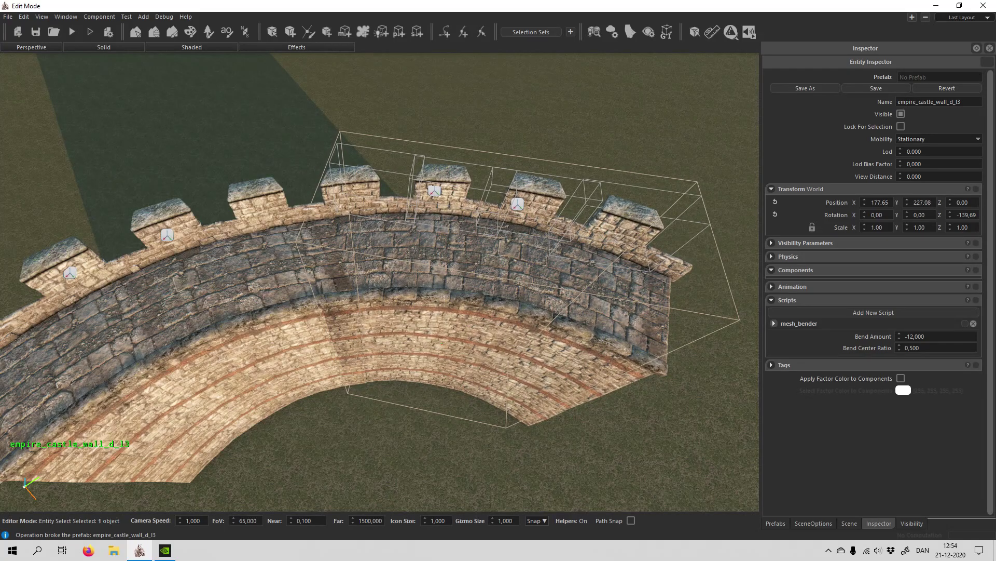
Duplicate the second wall segment onto the open ground away from the pair, at about X 169,3 and Y 250,2.
{"action": "left_click", "coordinate": [414, 466]}
{"action": "middle_click_drag", "start_coordinate": [413, 466], "coordinate": [443, 399]}
{"action": "left_click", "coordinate": [397, 369]}
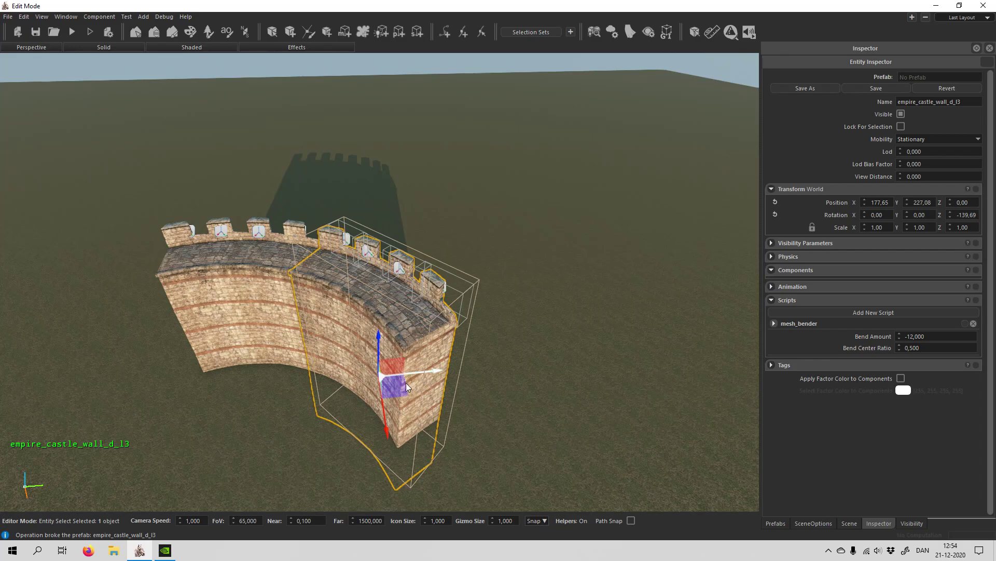
{"action": "left_click_drag", "start_coordinate": [399, 388], "coordinate": [599, 303]}
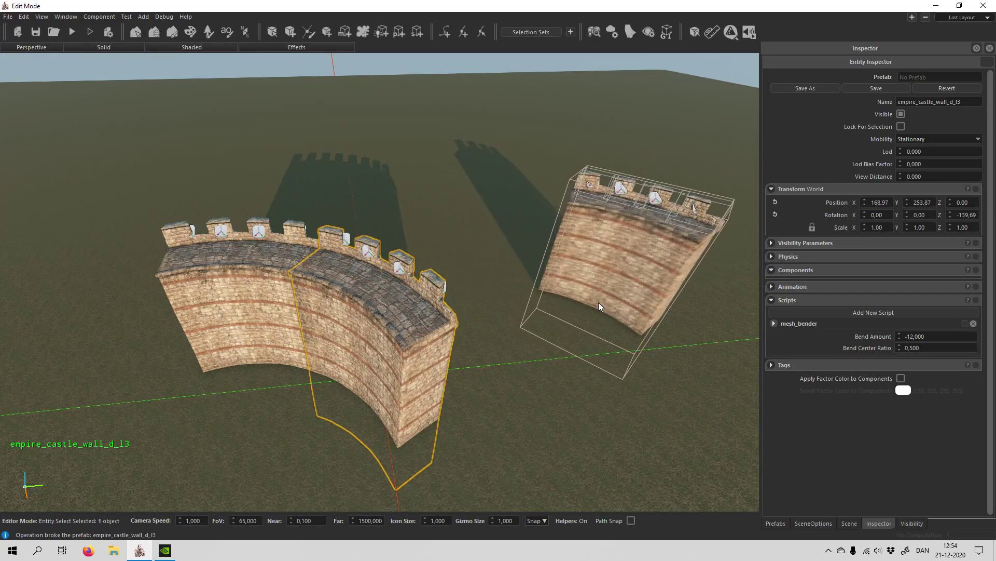
Set the separate wall copy's Bend Center Ratio to 0,200 and check the shifted bend from above.
{"action": "left_click", "coordinate": [585, 422]}
{"action": "middle_click_drag", "start_coordinate": [584, 422], "coordinate": [675, 415]}
{"action": "middle_click_drag", "start_coordinate": [560, 400], "coordinate": [529, 391]}
{"action": "left_click", "coordinate": [363, 359]}
{"action": "middle_click_drag", "start_coordinate": [363, 359], "coordinate": [400, 369]}
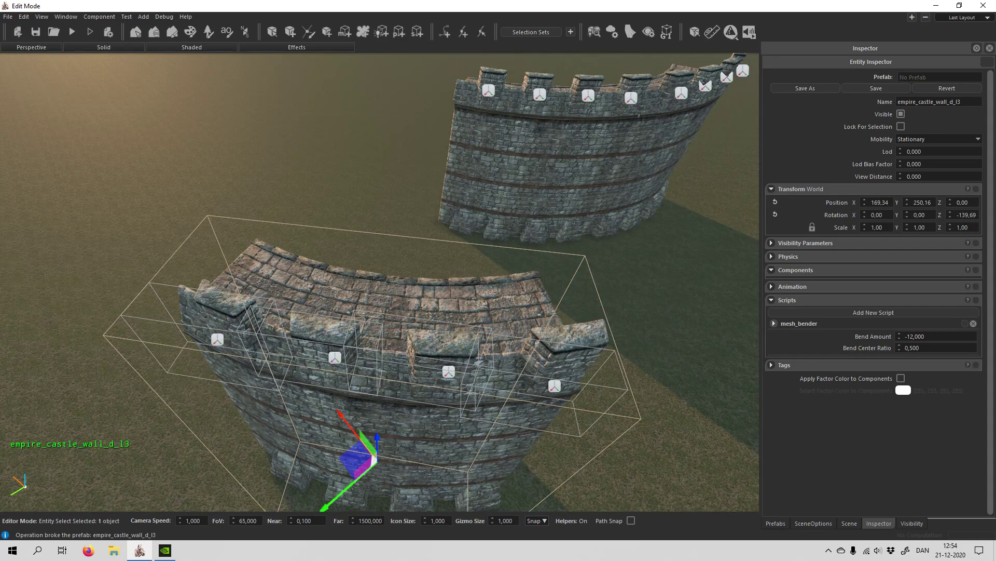
{"action": "middle_click_drag", "start_coordinate": [382, 335], "coordinate": [347, 330]}
{"action": "right_click_drag", "start_coordinate": [384, 320], "coordinate": [393, 292]}
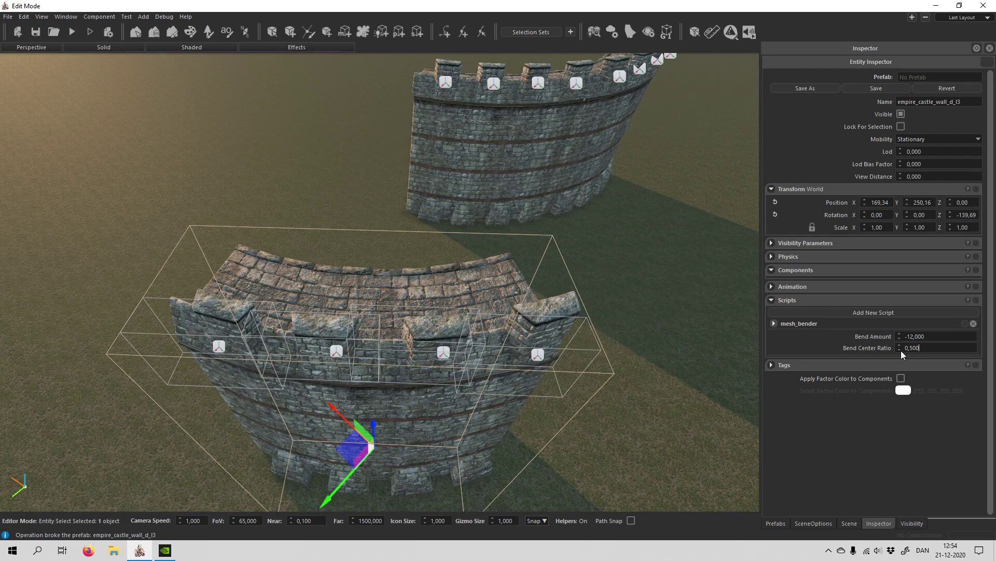
{"action": "left_click", "coordinate": [899, 349]}
{"action": "left_click_drag", "start_coordinate": [922, 350], "coordinate": [909, 353]}
{"action": "type", "text": "2"}
{"action": "right_click_drag", "start_coordinate": [477, 339], "coordinate": [378, 311]}
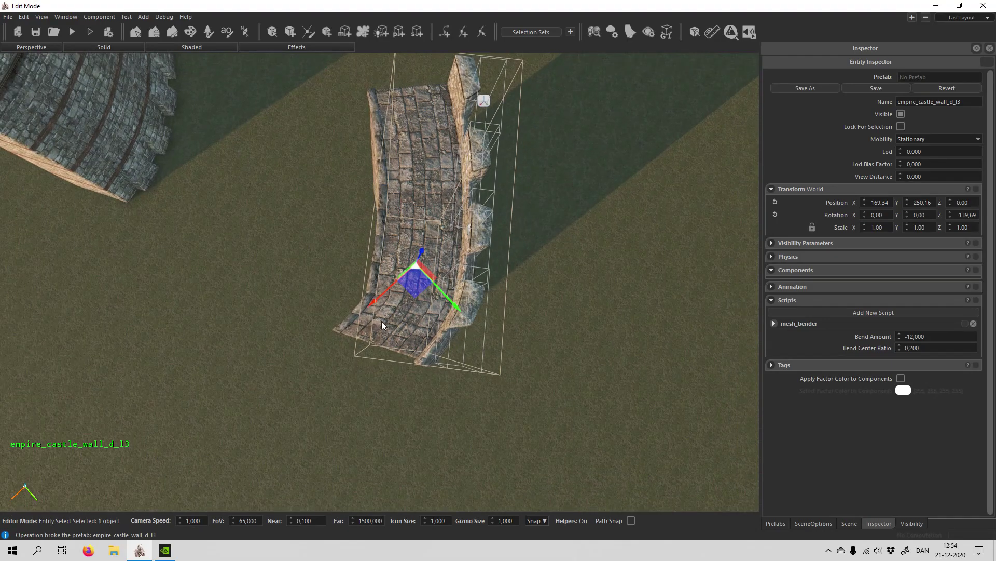
Set the separate wall copy's Bend Amount to -18, check its curve and deselect it.
{"action": "key", "text": "w"}
{"action": "key", "text": "a"}
{"action": "key", "text": "s"}
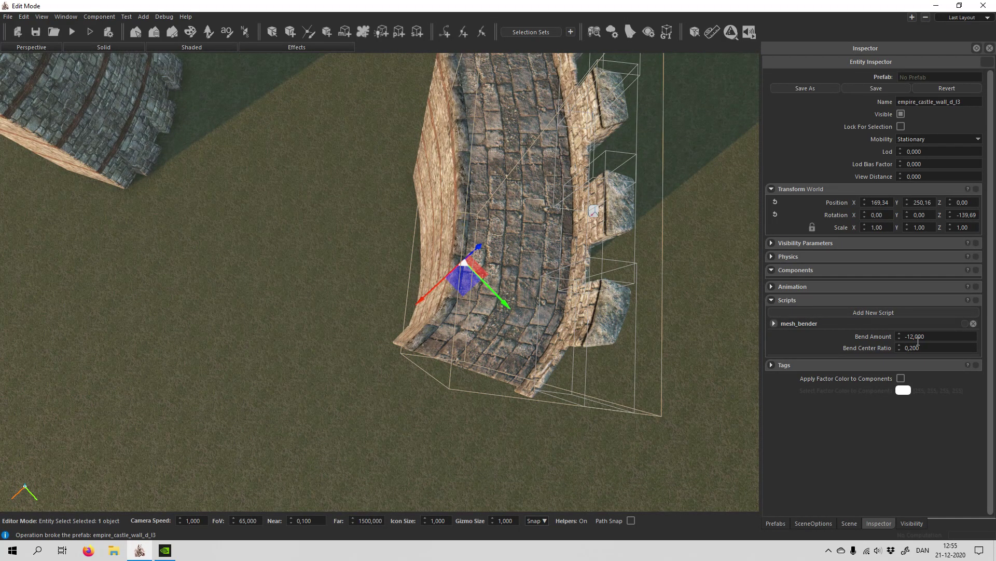
{"action": "type", "text": "8"}
{"action": "key", "text": "Return"}
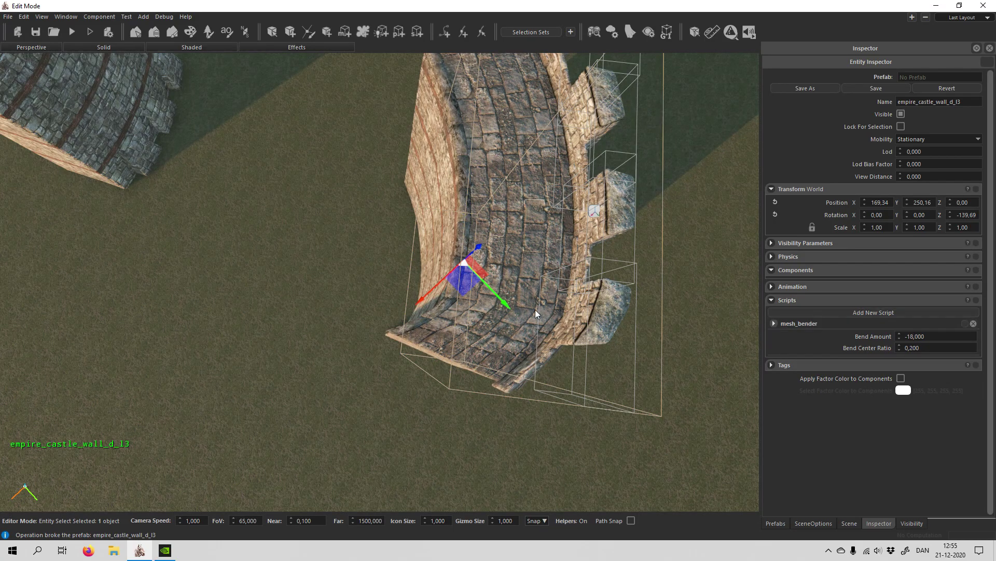
{"action": "right_click_drag", "start_coordinate": [536, 312], "coordinate": [489, 328]}
{"action": "key", "text": "d"}
{"action": "key", "text": "s"}
{"action": "left_click", "coordinate": [522, 363]}
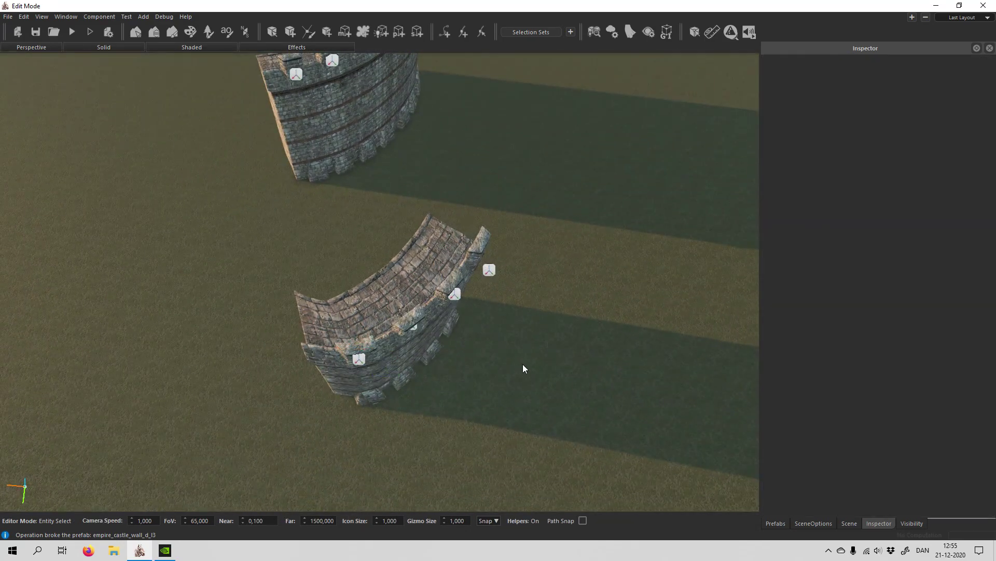
Inspect the separate bent wall copy from several sides, examining its walkway, inner face and sharply curved end up close.
{"action": "right_click_drag", "start_coordinate": [522, 363], "coordinate": [511, 369]}
{"action": "key", "text": "a"}
{"action": "right_click_drag", "start_coordinate": [478, 423], "coordinate": [370, 282]}
{"action": "key", "text": "d"}
{"action": "key", "text": "a"}
{"action": "key", "text": "w"}
{"action": "right_click_drag", "start_coordinate": [476, 253], "coordinate": [441, 208]}
{"action": "key", "text": "s"}
{"action": "key", "text": "d"}
{"action": "right_click_drag", "start_coordinate": [463, 393], "coordinate": [612, 397]}
{"action": "key", "text": "w"}
{"action": "key", "text": "w"}
{"action": "right_click_drag", "start_coordinate": [431, 259], "coordinate": [363, 353]}
{"action": "key", "text": "s"}
{"action": "key", "text": "w"}
{"action": "key", "text": "s"}
{"action": "right_click_drag", "start_coordinate": [364, 223], "coordinate": [425, 229]}
{"action": "key", "text": "a"}
{"action": "key", "text": "a"}
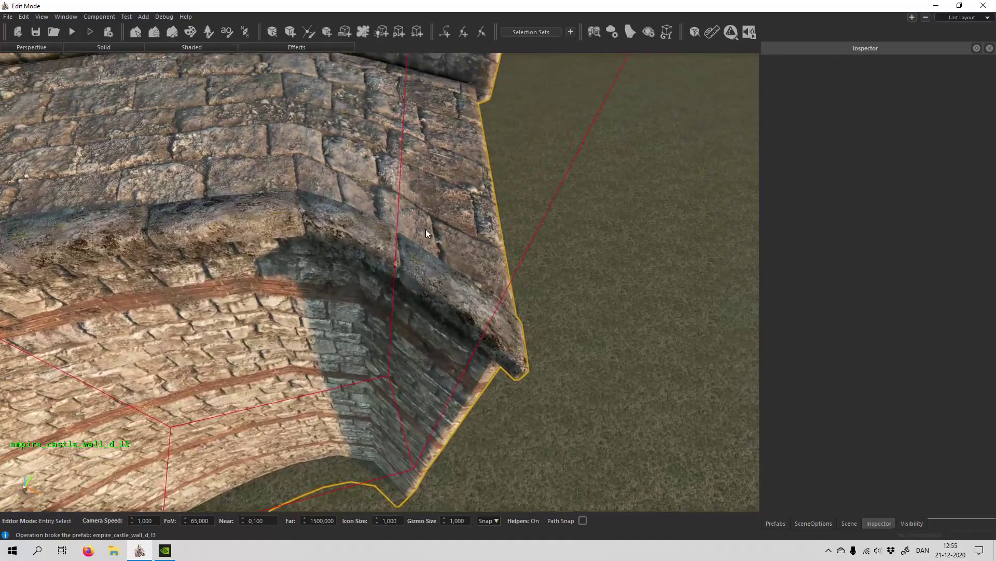
{"action": "right_click_drag", "start_coordinate": [416, 278], "coordinate": [395, 262]}
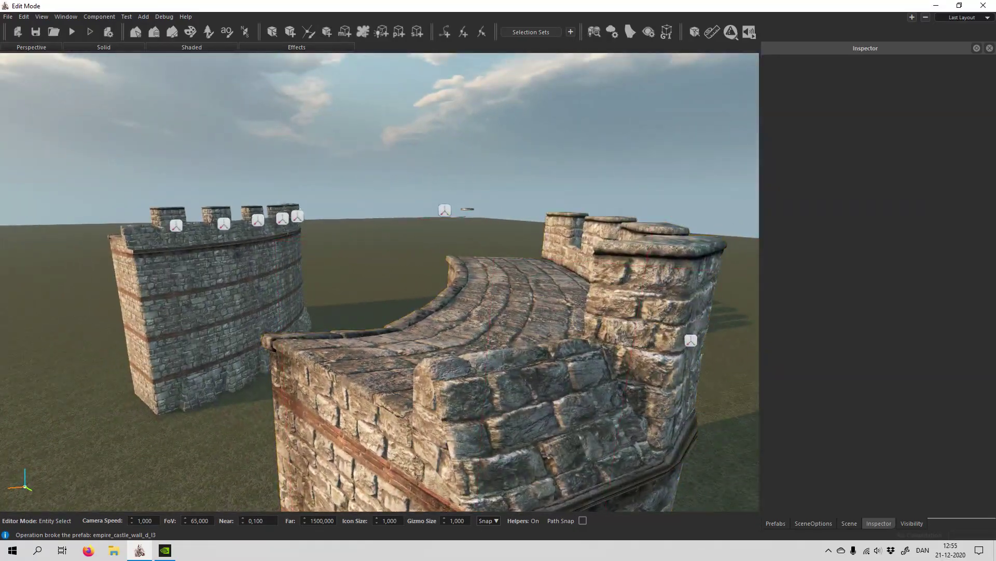
{"action": "right_click_drag", "start_coordinate": [332, 260], "coordinate": [413, 287]}
{"action": "key", "text": "s"}
Select the separate wall copy, try a Bend Center Ratio of 0,8, settle on 0,900 and inspect the bent end closely.
{"action": "left_click", "coordinate": [419, 300]}
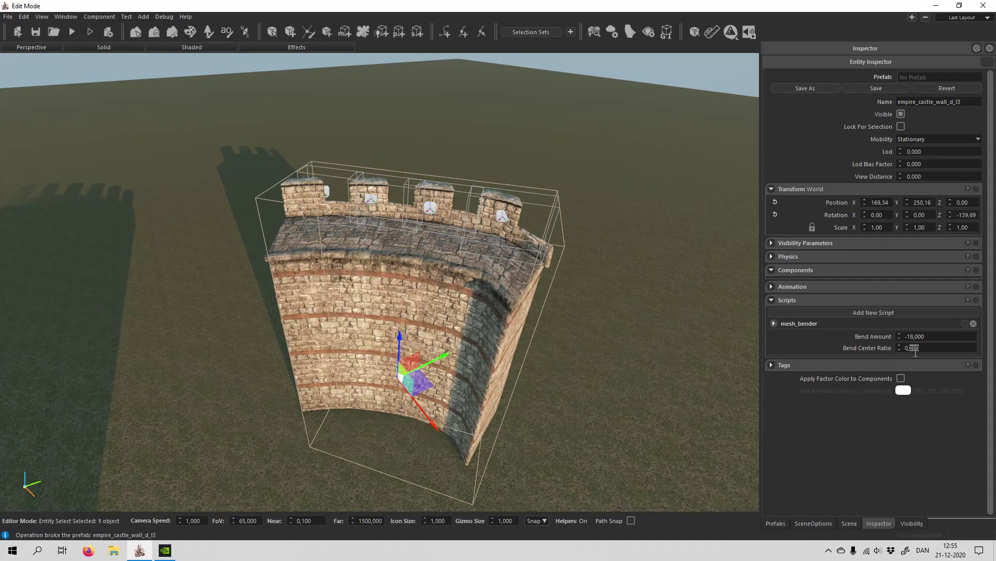
{"action": "type", "text": "8"}
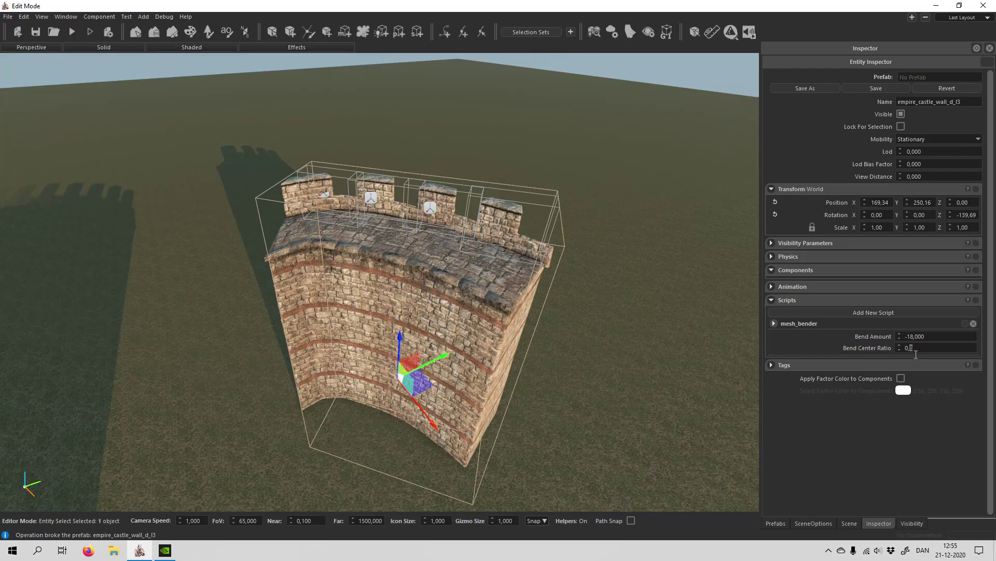
{"action": "type", "text": "9"}
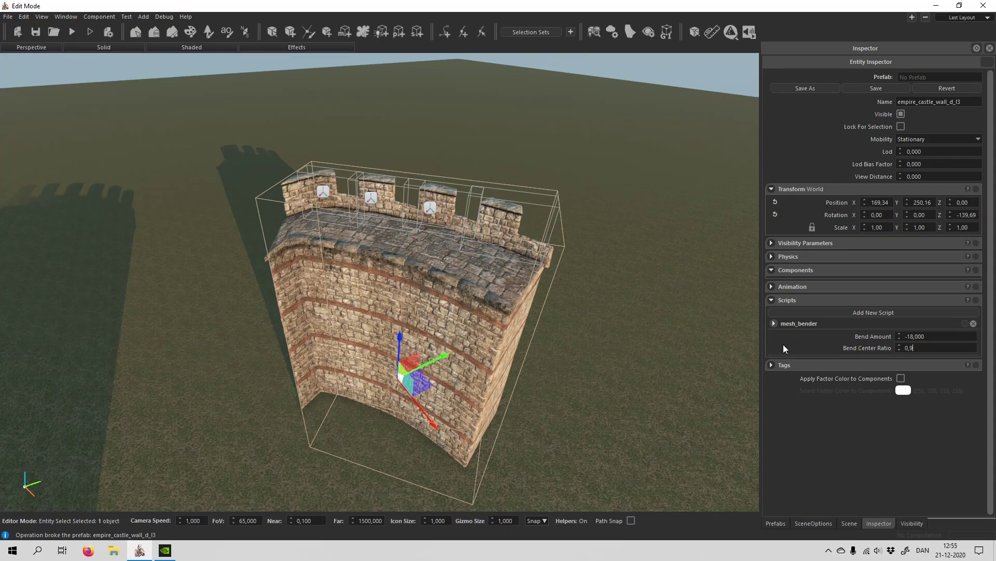
{"action": "middle_click_drag", "start_coordinate": [549, 316], "coordinate": [458, 311]}
{"action": "scroll", "coordinate": [549, 316], "scroll_direction": "up", "scroll_amount": 5}
{"action": "scroll", "coordinate": [549, 315], "scroll_direction": "down", "scroll_amount": 4}
{"action": "scroll", "coordinate": [549, 316], "scroll_direction": "up", "scroll_amount": 4}
{"action": "scroll", "coordinate": [459, 312], "scroll_direction": "down", "scroll_amount": 2}
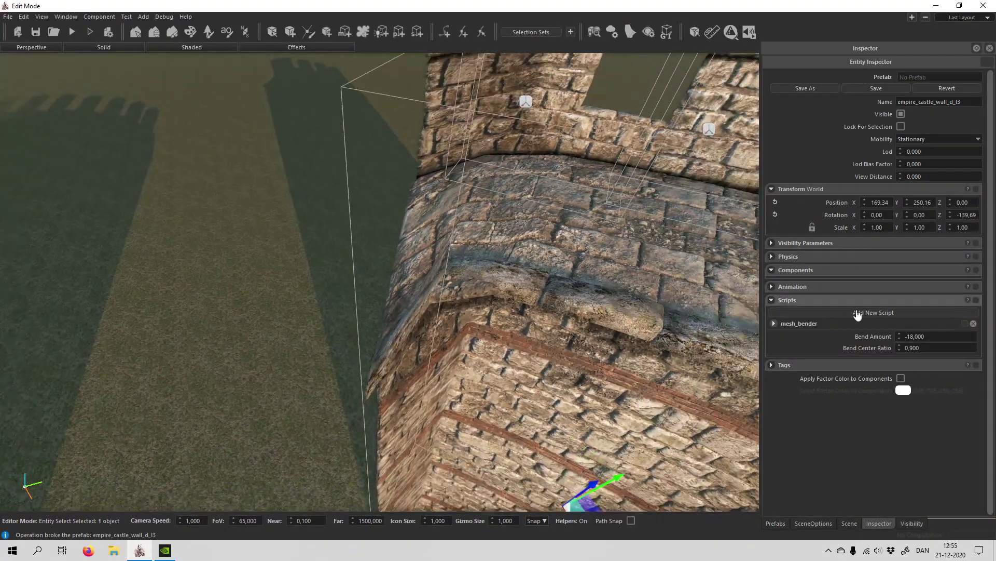
Raise the wall copy's Bend Center Ratio above 0,900 in small increments to test the bend at its end.
{"action": "left_click", "coordinate": [899, 346]}
{"action": "left_click", "coordinate": [900, 345]}
{"action": "left_click", "coordinate": [900, 346]}
{"action": "left_click", "coordinate": [900, 345]}
{"action": "left_click", "coordinate": [900, 345]}
{"action": "left_click", "coordinate": [900, 346]}
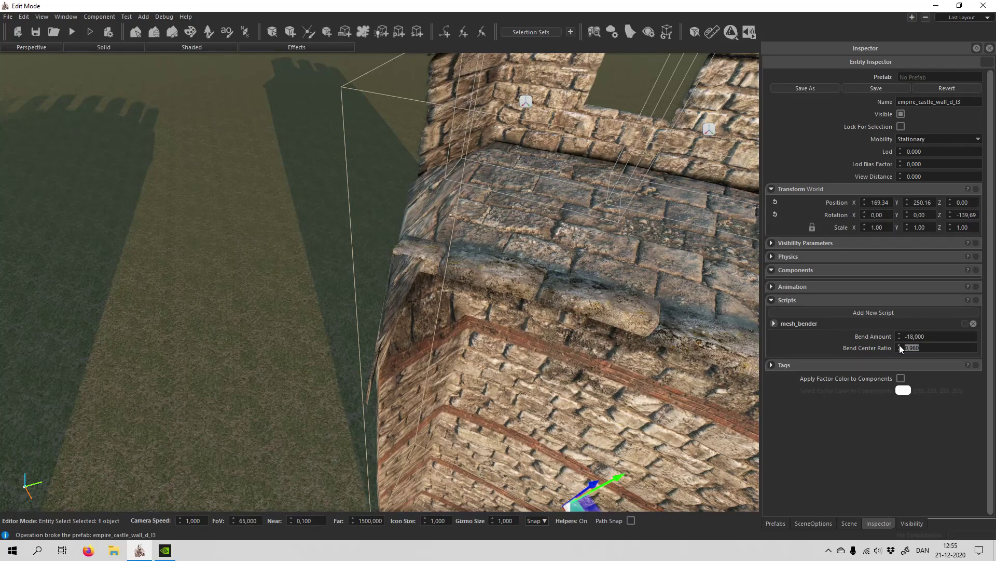
Lower the wall copy's Bend Center Ratio gradually to 0,750, shifting the curve away from the wall's end.
{"action": "left_click", "coordinate": [901, 347]}
{"action": "left_click", "coordinate": [900, 349]}
{"action": "left_click", "coordinate": [899, 349]}
{"action": "left_click", "coordinate": [899, 350]}
{"action": "left_click", "coordinate": [899, 350]}
{"action": "left_click", "coordinate": [899, 350]}
{"action": "left_click", "coordinate": [899, 350]}
{"action": "left_click", "coordinate": [899, 350]}
{"action": "left_click", "coordinate": [900, 350]}
{"action": "left_click", "coordinate": [900, 350]}
{"action": "left_click", "coordinate": [899, 350]}
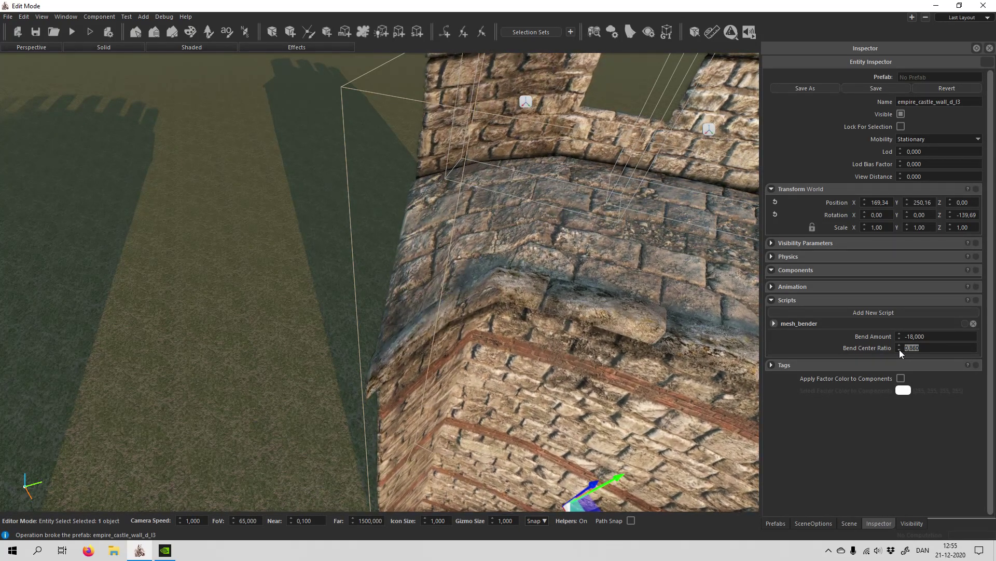
{"action": "left_click", "coordinate": [899, 350]}
{"action": "left_click", "coordinate": [900, 350]}
{"action": "left_click", "coordinate": [899, 350]}
{"action": "left_click", "coordinate": [900, 350]}
{"action": "left_click", "coordinate": [900, 349]}
{"action": "left_click", "coordinate": [900, 350]}
{"action": "left_click", "coordinate": [899, 350]}
{"action": "left_click", "coordinate": [899, 350]}
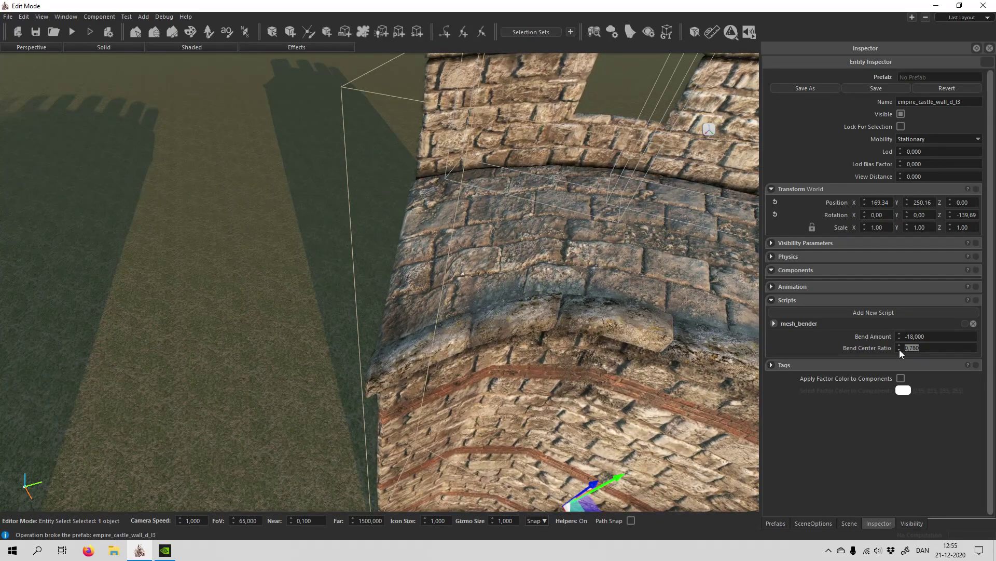
{"action": "left_click", "coordinate": [900, 350]}
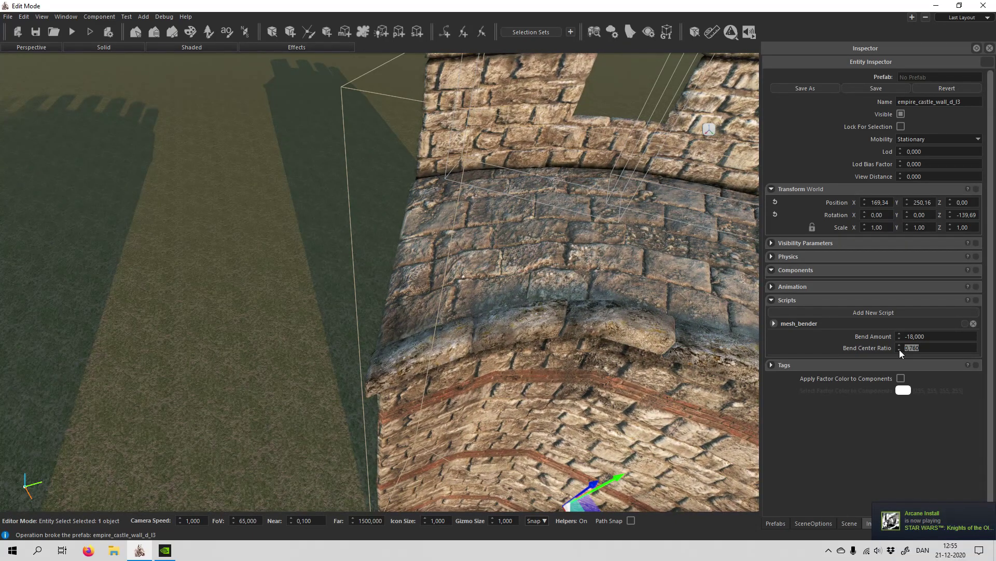
{"action": "left_click", "coordinate": [900, 350]}
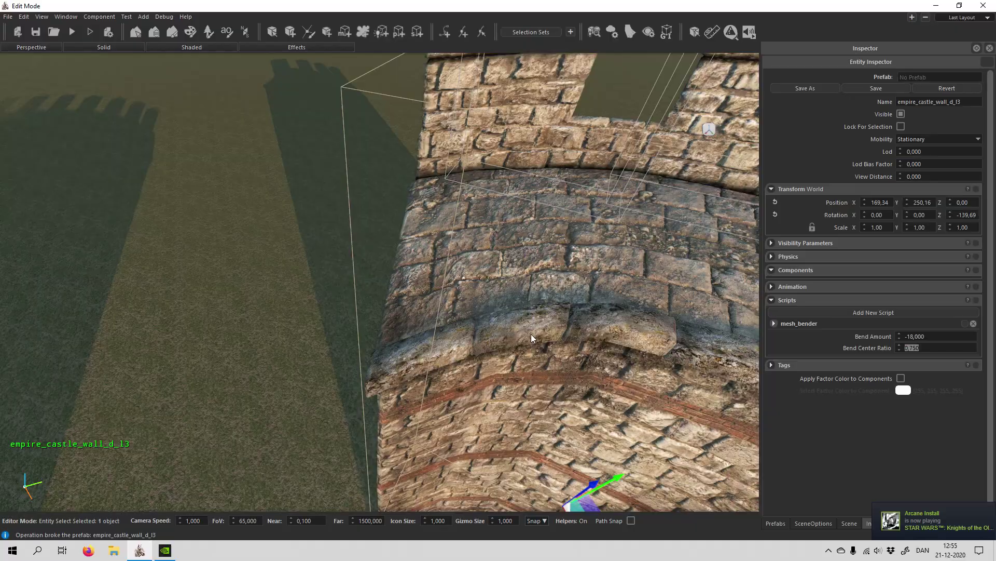
Set the separate wall copy's Bend Center Ratio to 0,5 to center its bend.
{"action": "right_click_drag", "start_coordinate": [534, 336], "coordinate": [612, 327]}
{"action": "key", "text": "s"}
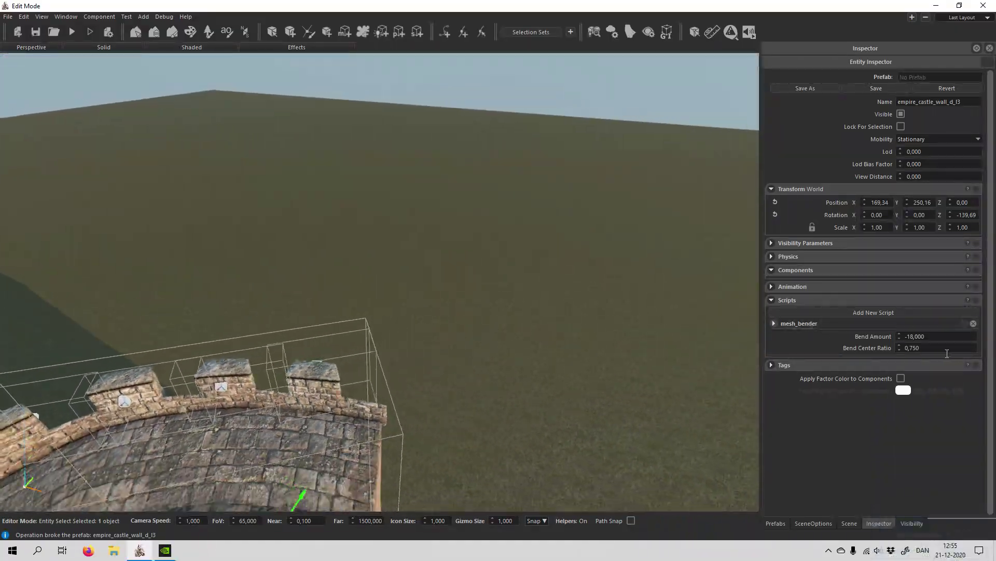
{"action": "key", "text": "a"}
{"action": "double_click", "coordinate": [914, 351]}
{"action": "left_click", "coordinate": [912, 352]}
{"action": "left_click_drag", "start_coordinate": [917, 354], "coordinate": [929, 352]}
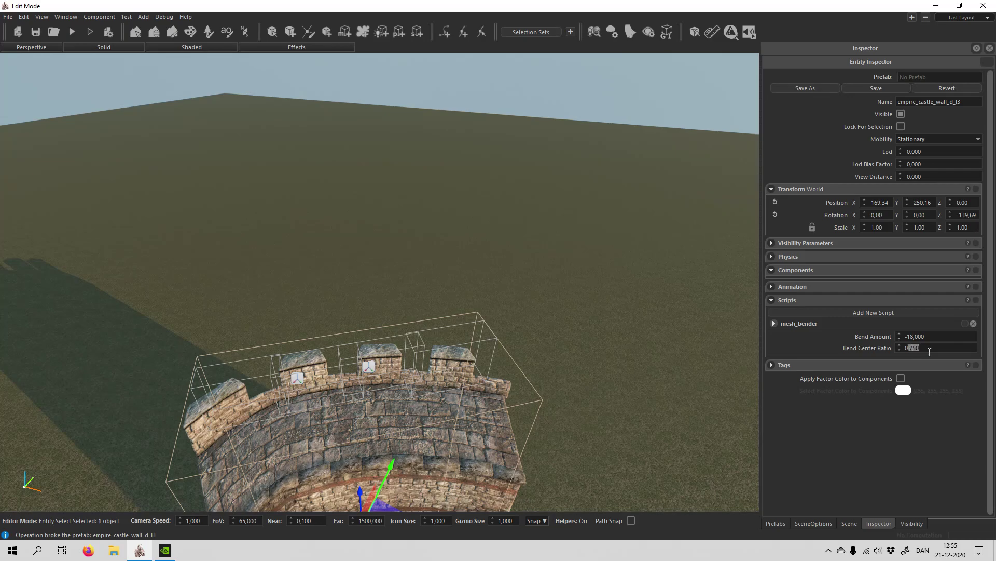
{"action": "type", "text": "5"}
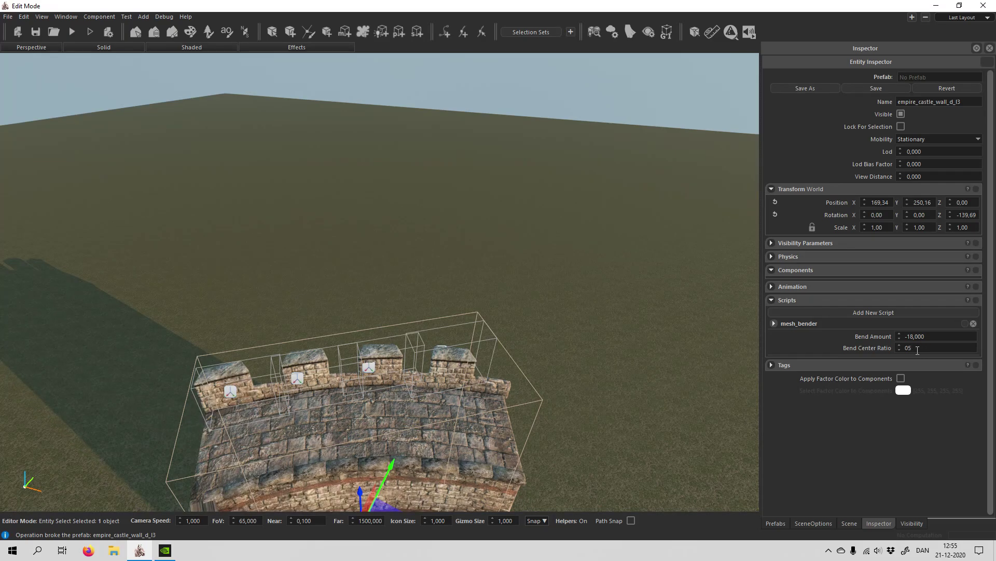
{"action": "type", "text": ","}
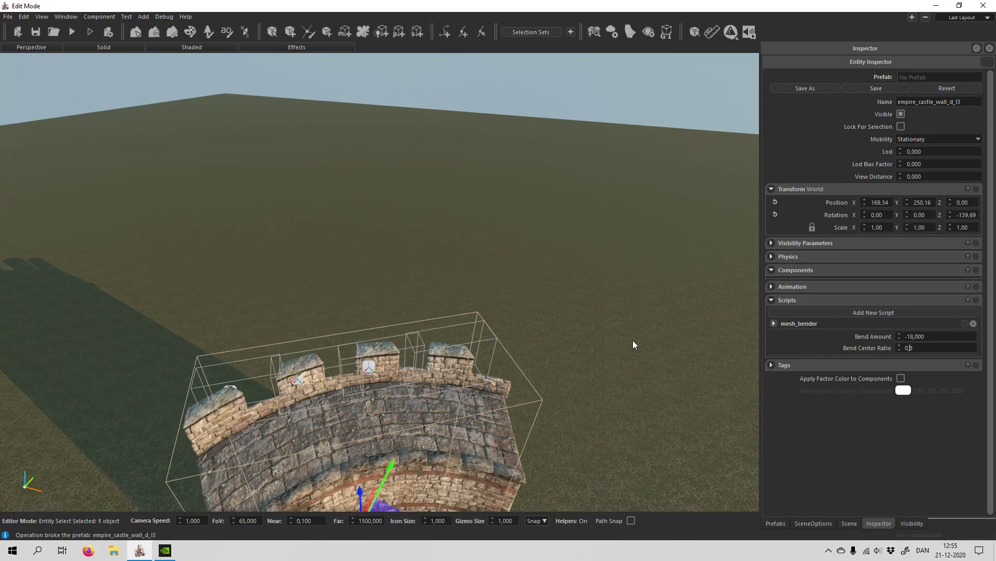
Deselect the wall copy and view its outer curve together with the joined wall pair.
{"action": "key", "text": "w"}
{"action": "right_click_drag", "start_coordinate": [632, 341], "coordinate": [675, 370]}
{"action": "key", "text": "d"}
{"action": "left_click", "coordinate": [668, 349]}
{"action": "key", "text": "a"}
{"action": "key", "text": "a"}
{"action": "key", "text": "s"}
{"action": "right_click_drag", "start_coordinate": [629, 426], "coordinate": [657, 434]}
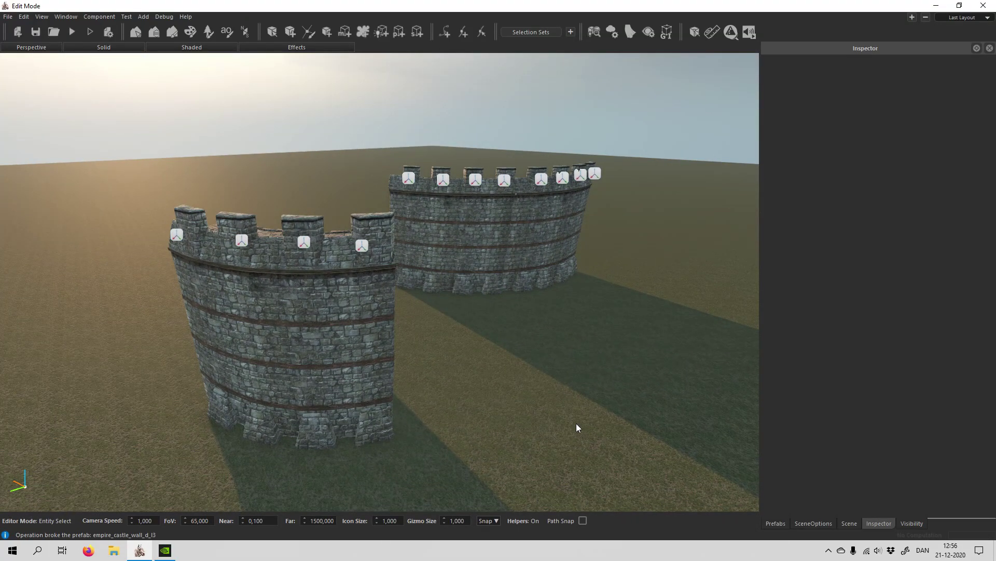